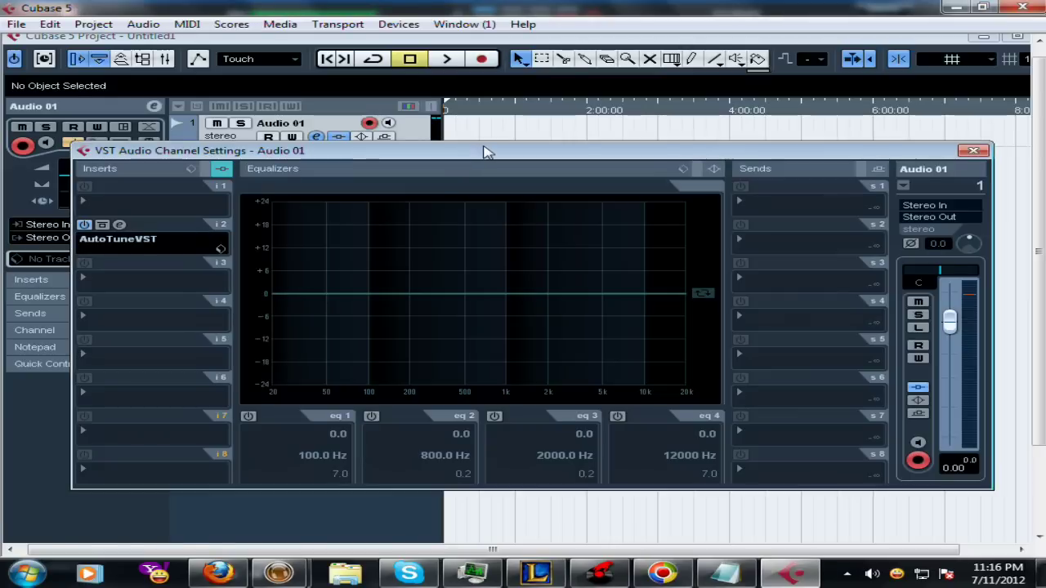
Open the AutoTuneVST editor from Audio 01's insert 2, showing Bass Instrument input in C Major
drag(483, 150, 519, 159)
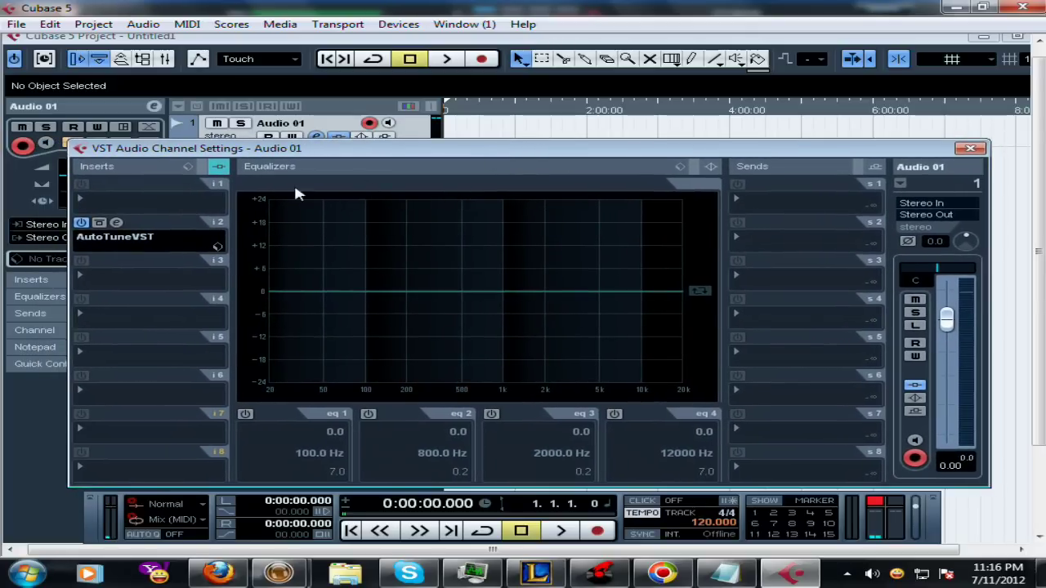
click(116, 224)
drag(573, 47, 564, 70)
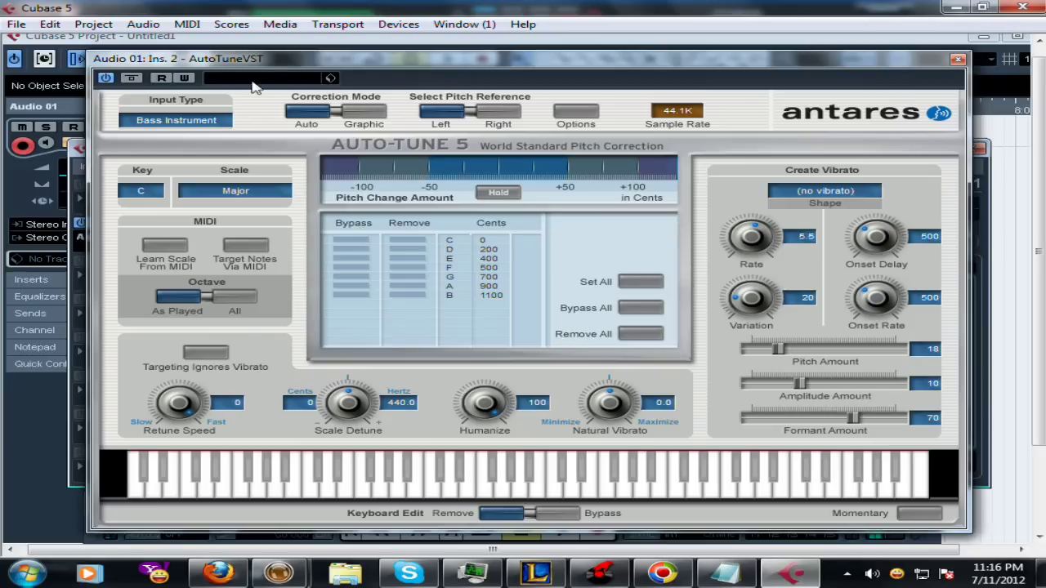
drag(267, 58, 241, 18)
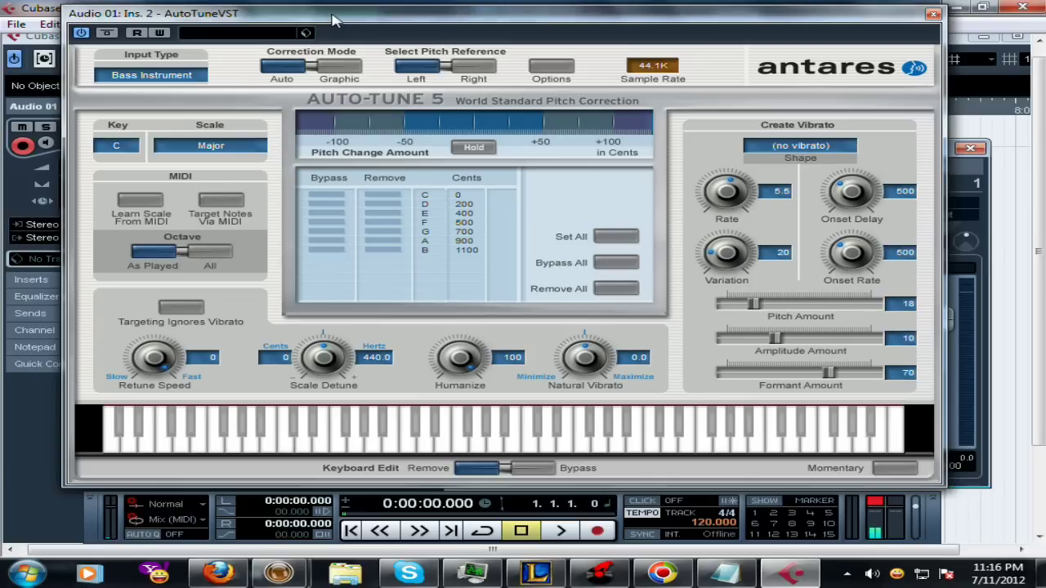
drag(333, 20, 365, 51)
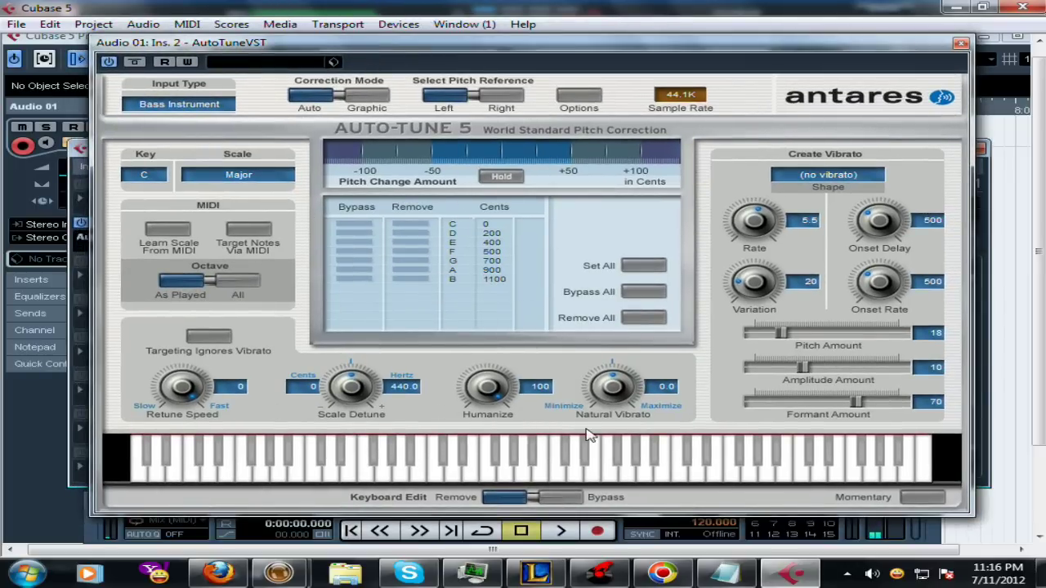
Adjust the Pitch Tracking slider in Auto-Tune 5's Options and confirm with OK
click(571, 104)
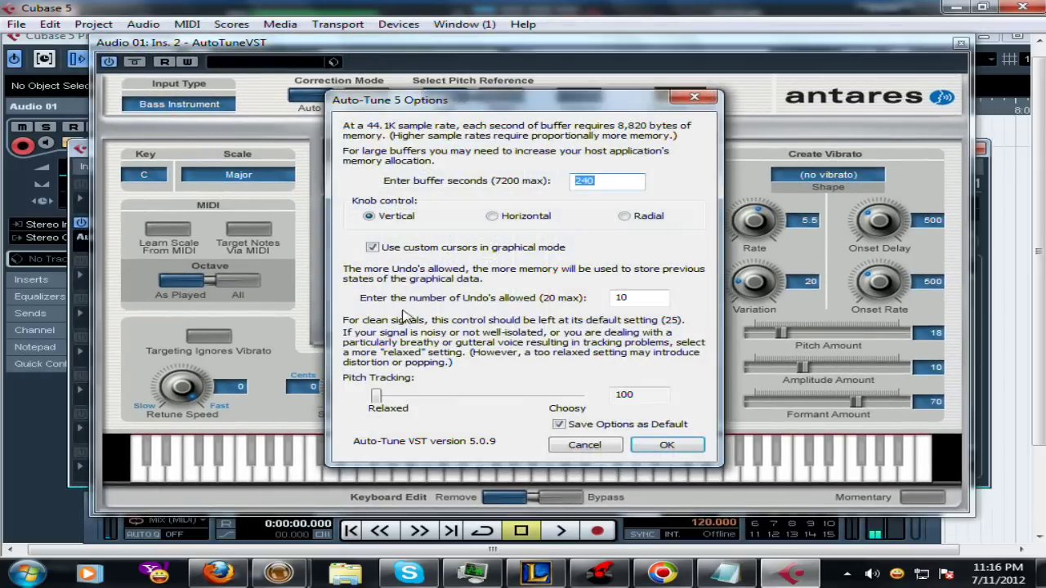
click(381, 397)
mouse_move(380, 397)
mouse_down()
mouse_move(488, 397)
mouse_move(371, 399)
mouse_up()
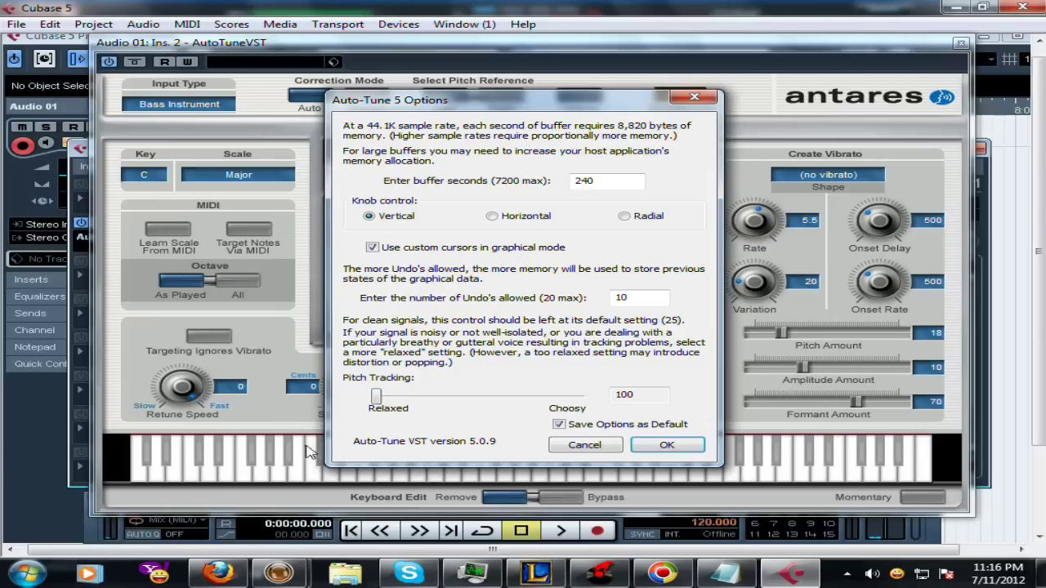
click(664, 445)
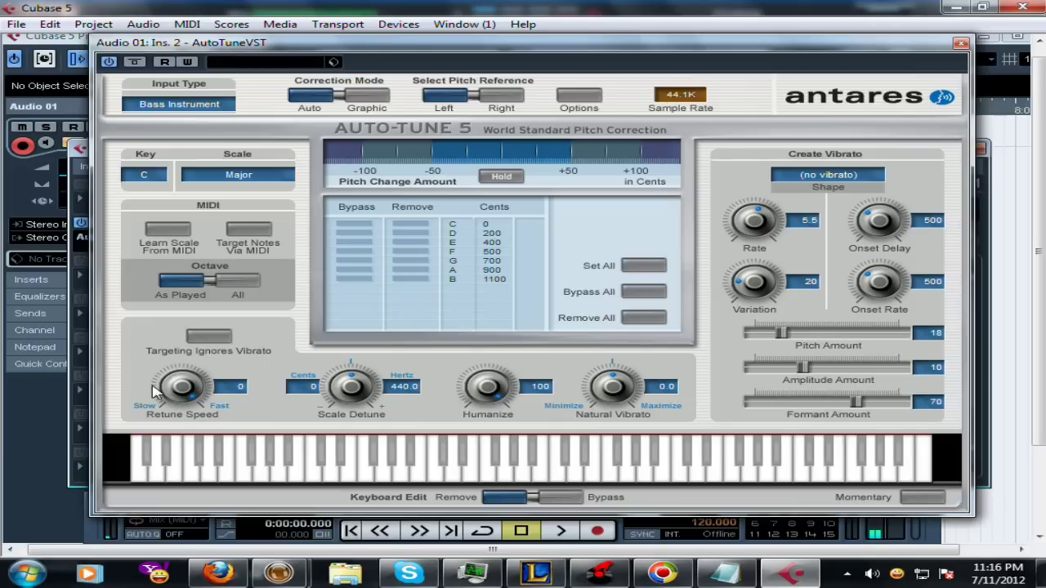
drag(484, 53, 481, 22)
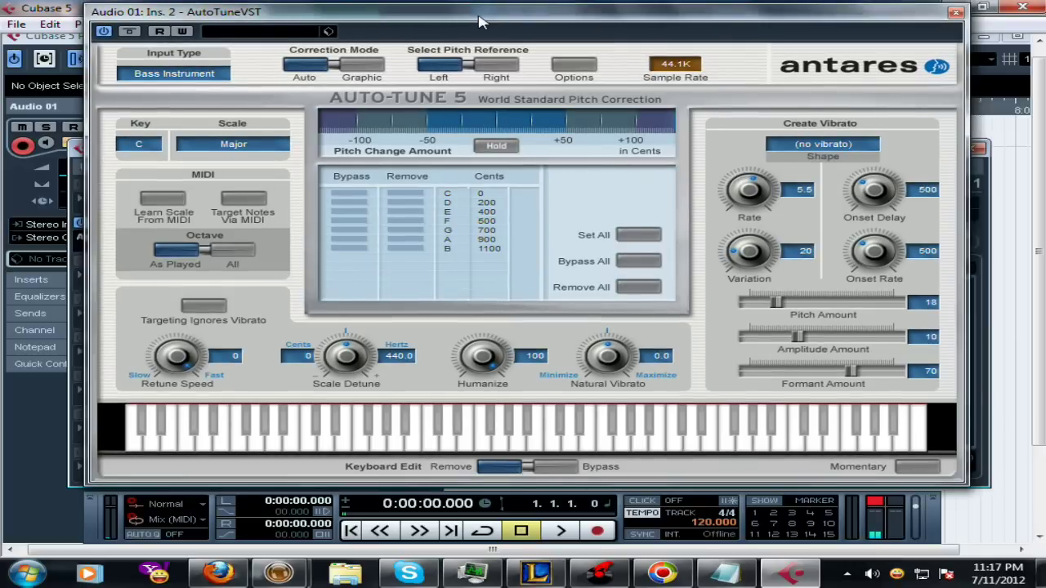
Check the Input Type list repeatedly, leaving Auto-Tune 5 on Bass Instrument
click(173, 78)
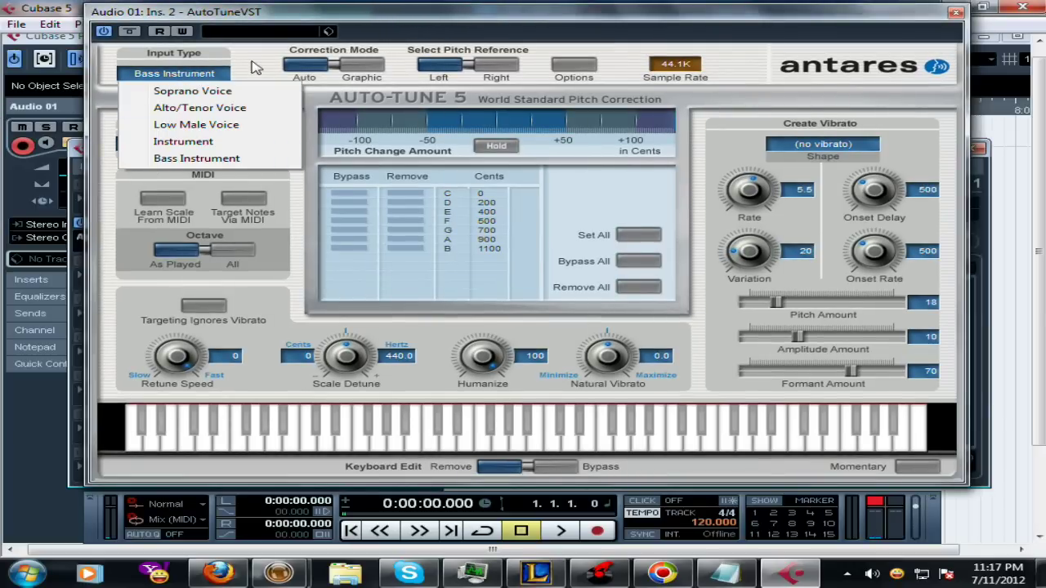
click(181, 76)
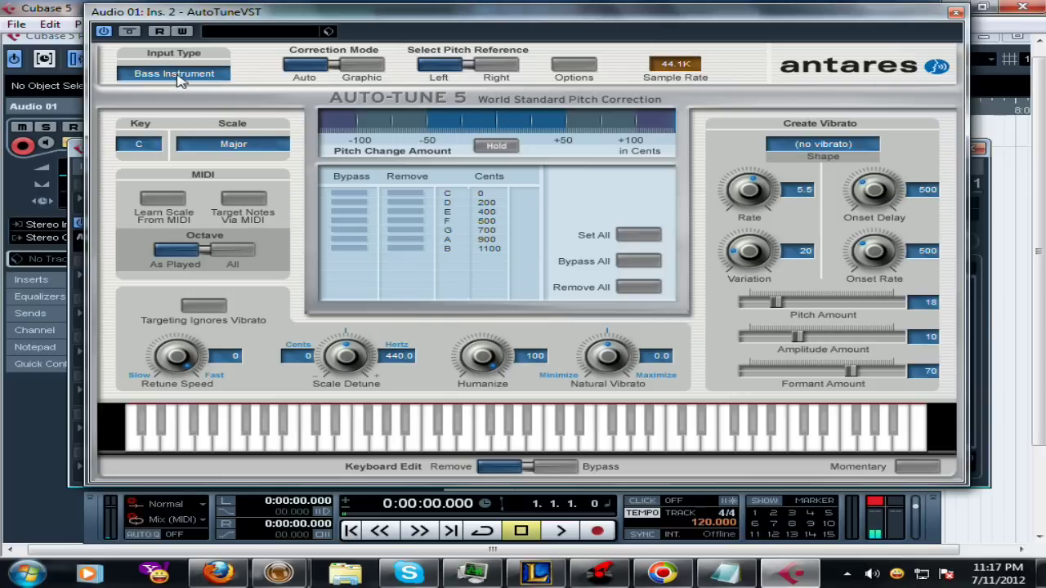
click(181, 80)
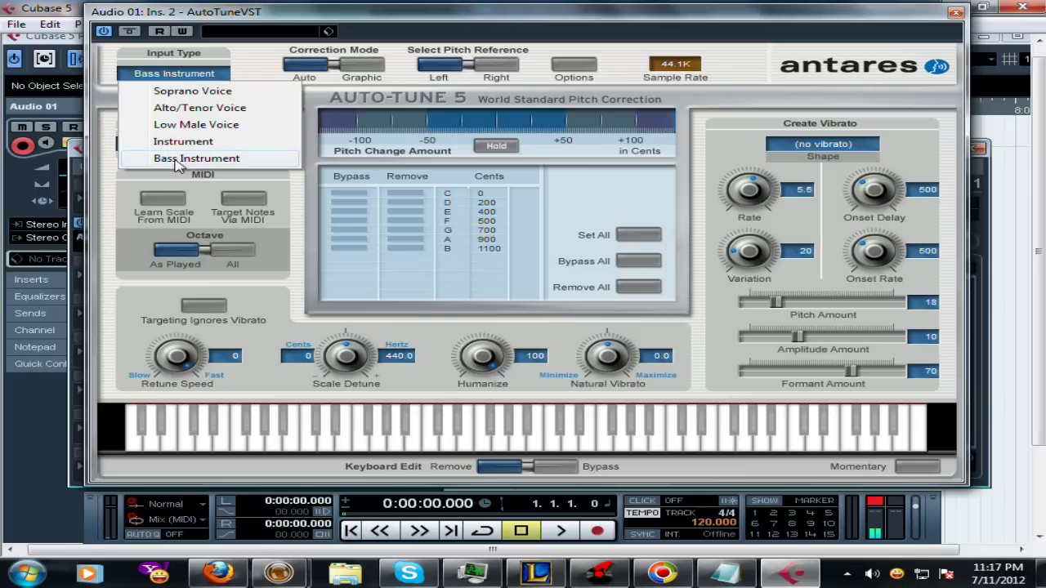
click(174, 82)
click(172, 76)
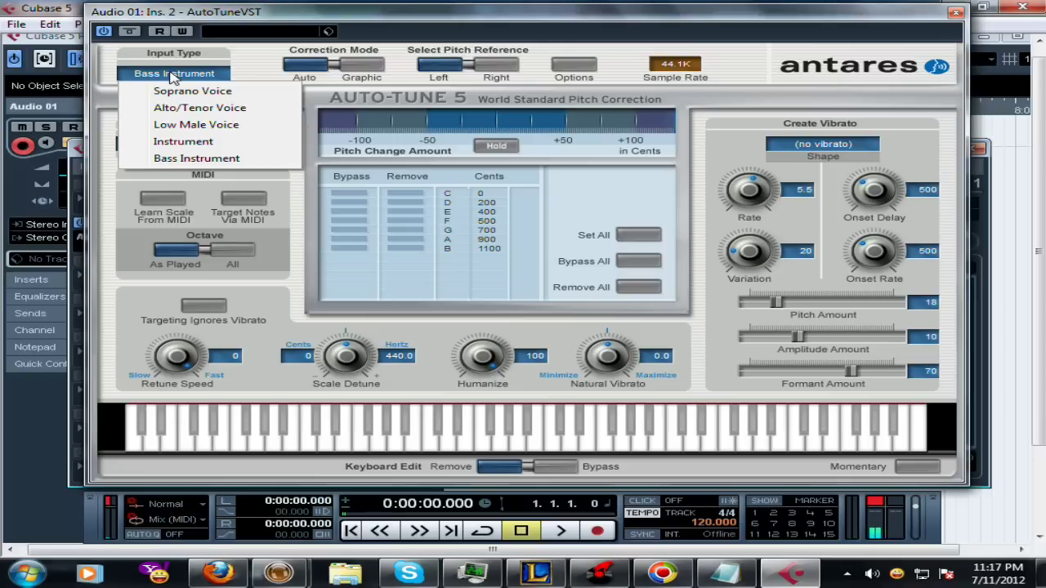
click(248, 79)
click(201, 75)
click(250, 76)
click(199, 76)
click(251, 73)
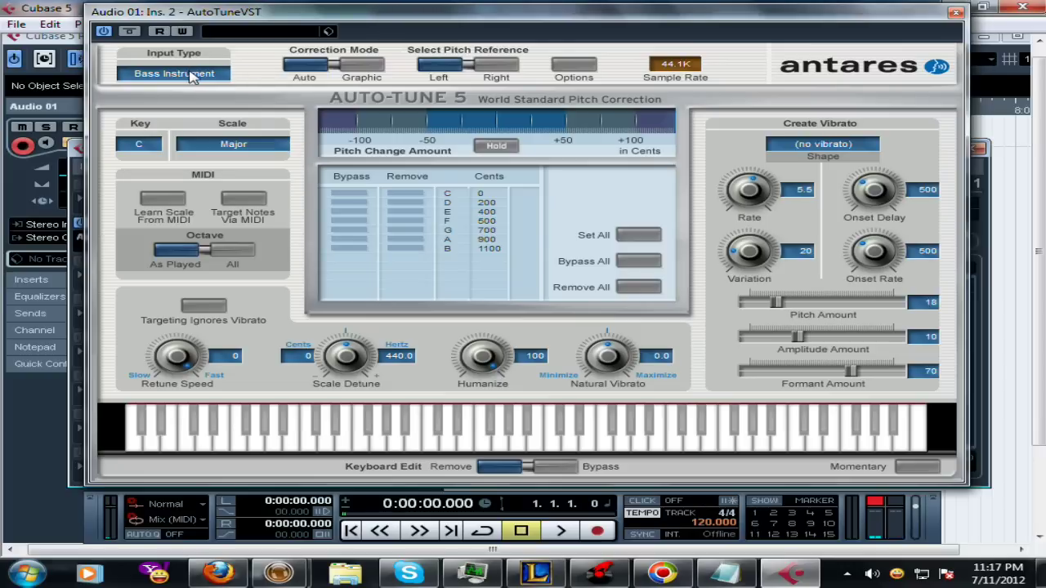
click(190, 76)
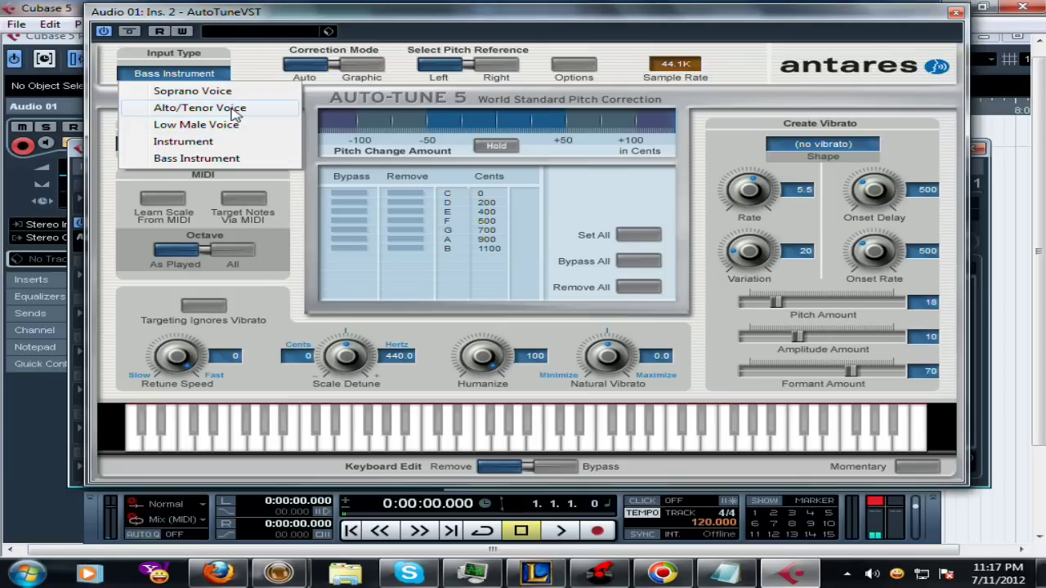
click(262, 61)
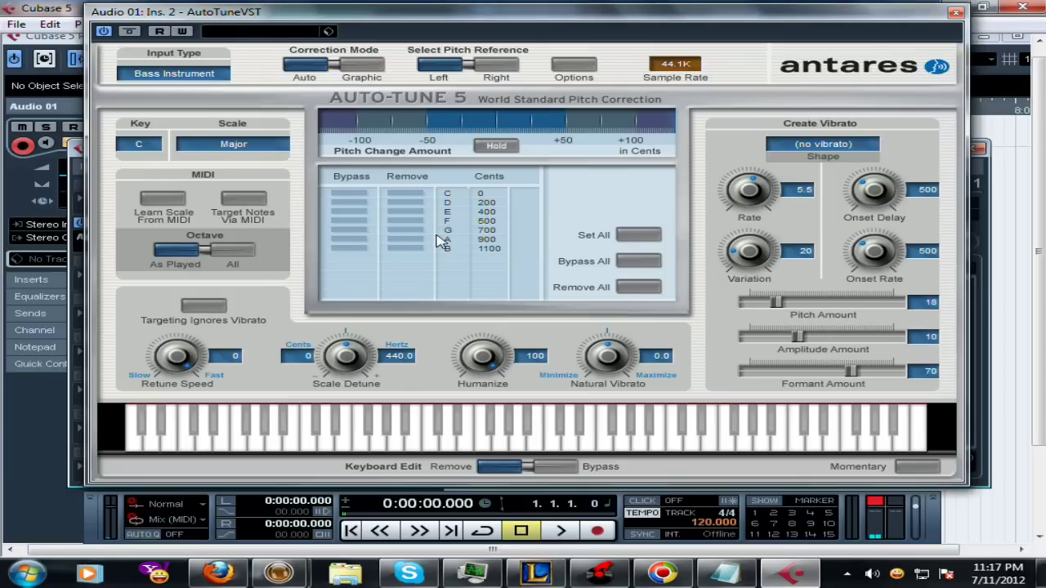
mouse_move(682, 14)
mouse_down()
mouse_move(669, 71)
mouse_move(685, 33)
mouse_up()
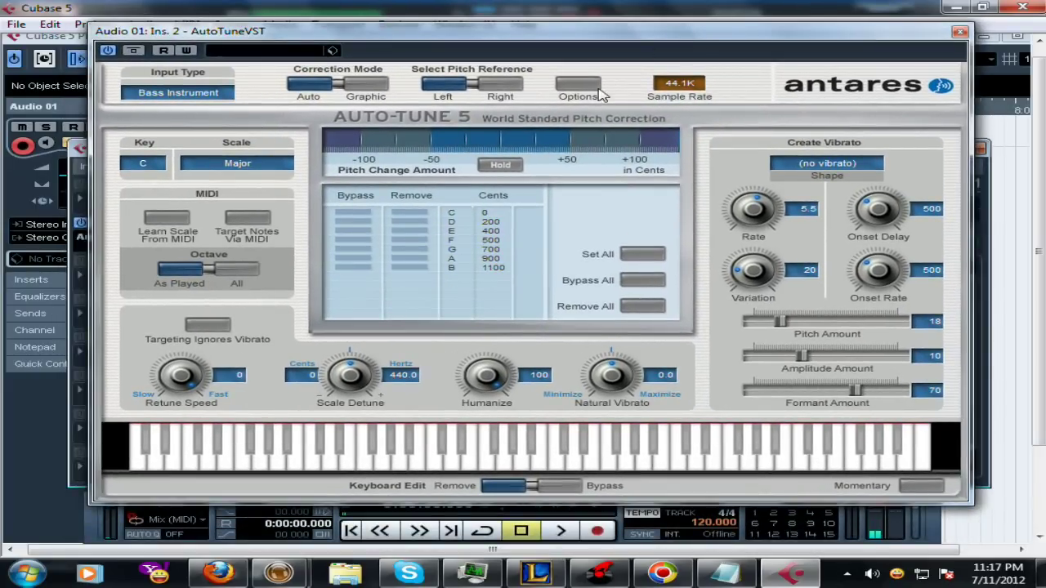
Bring up Auto-Tune 5's Options twice and dismiss them without changes
click(598, 93)
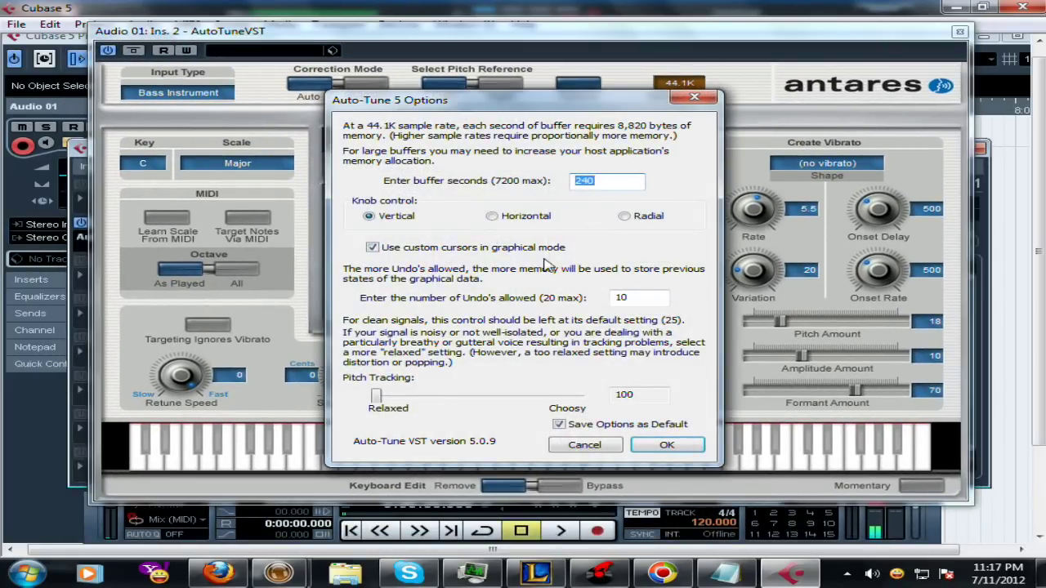
click(694, 97)
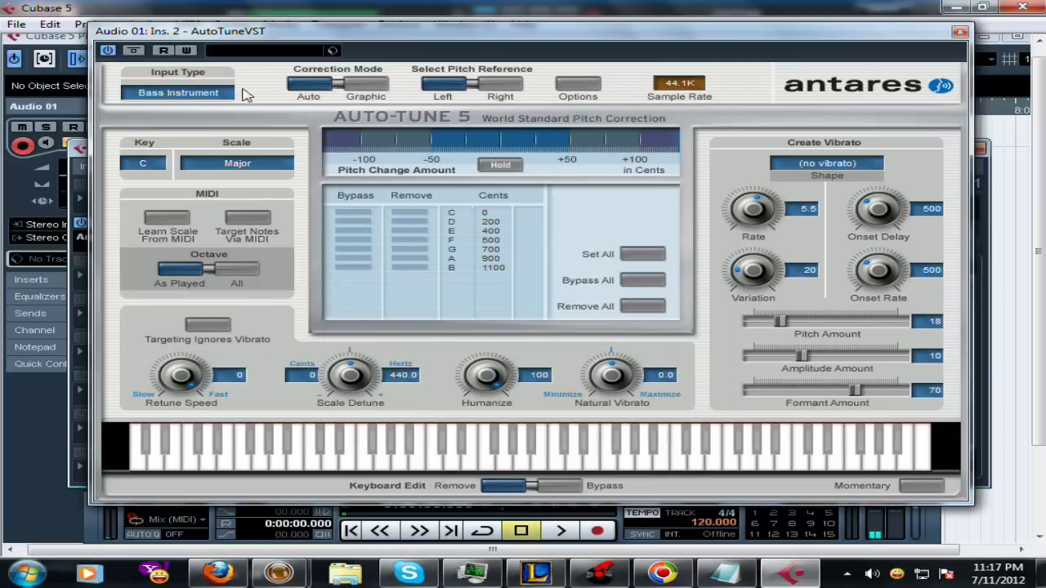
click(579, 89)
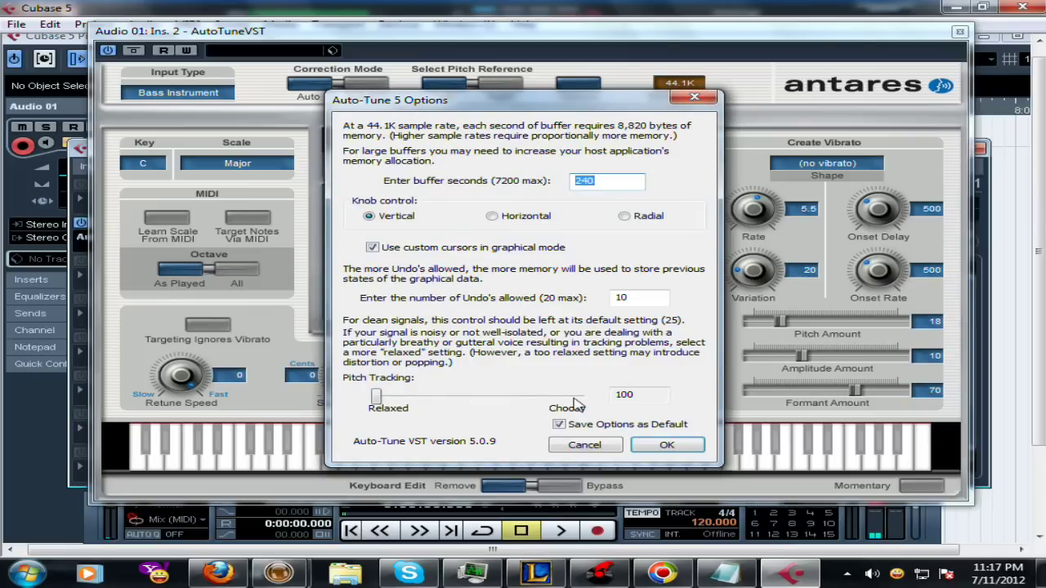
click(694, 98)
Close Auto-Tune 5, load AutoTuneVST into insert 2, and position the Auto-Tune Evo window
click(962, 35)
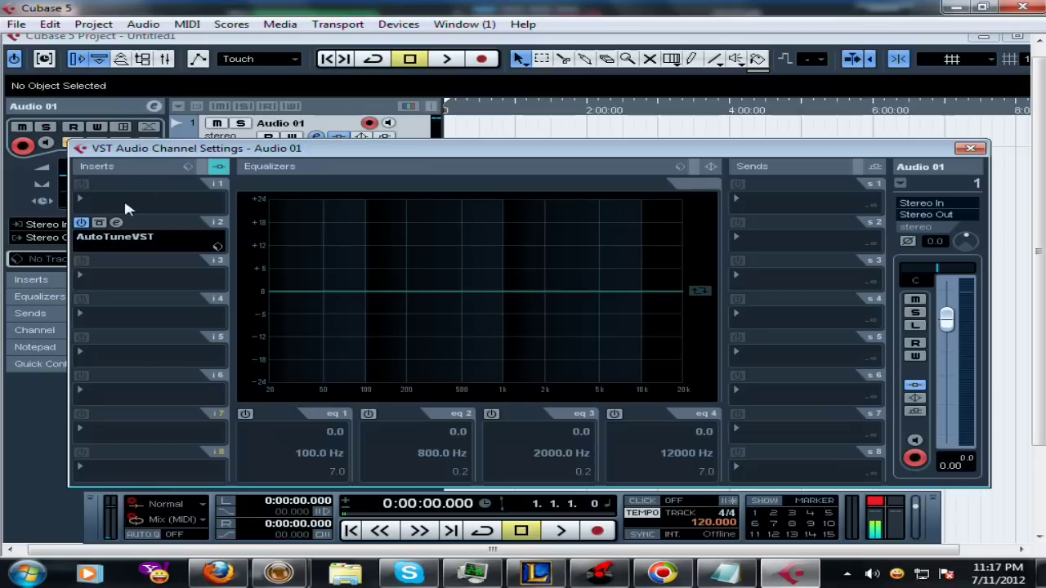
click(121, 237)
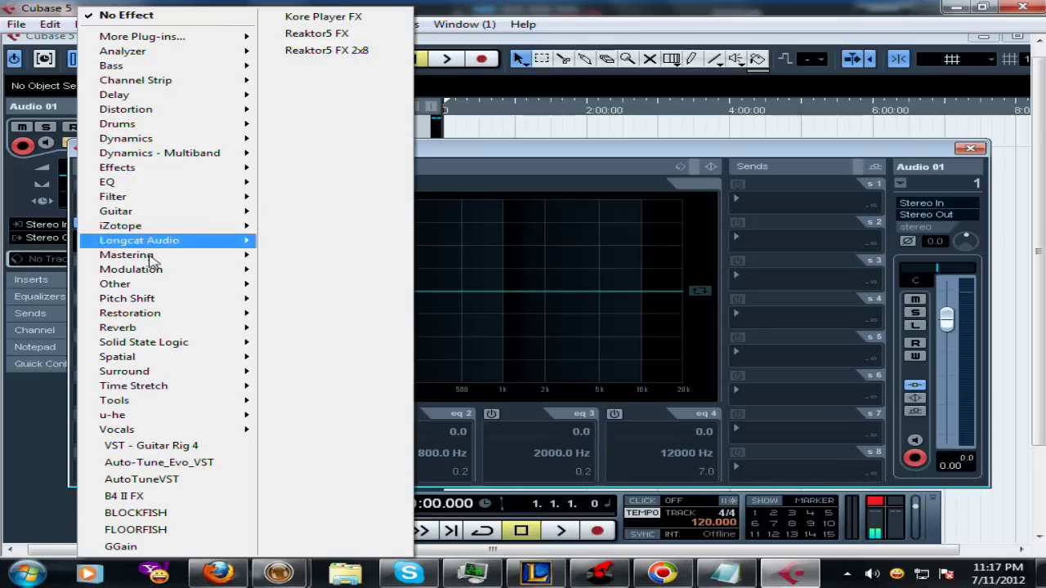
click(182, 478)
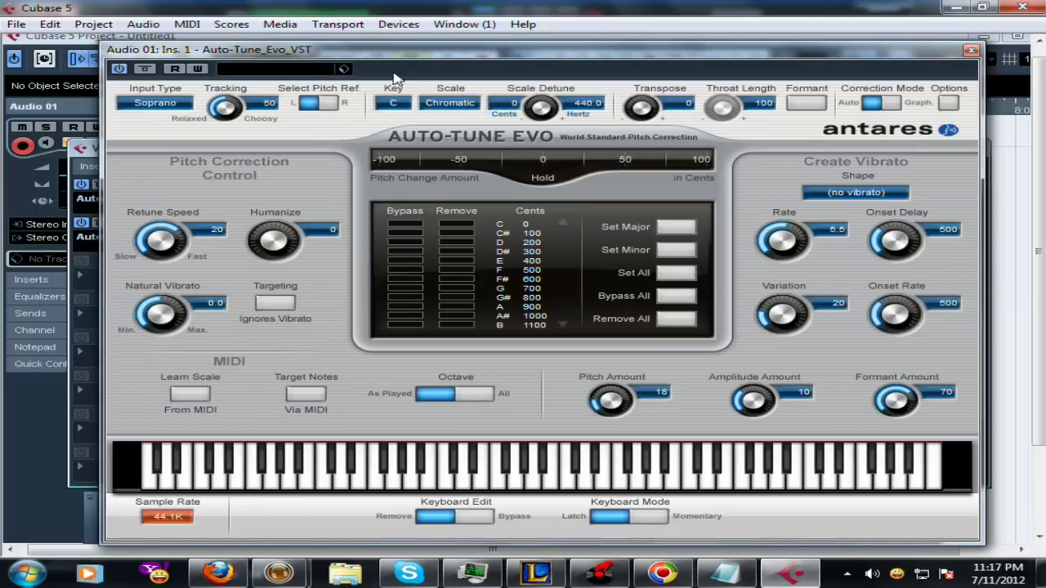
drag(400, 55, 406, 36)
drag(229, 77, 194, 104)
Set Auto-Tune Evo's input type to Bass Inst and Retune Speed to 0
click(169, 88)
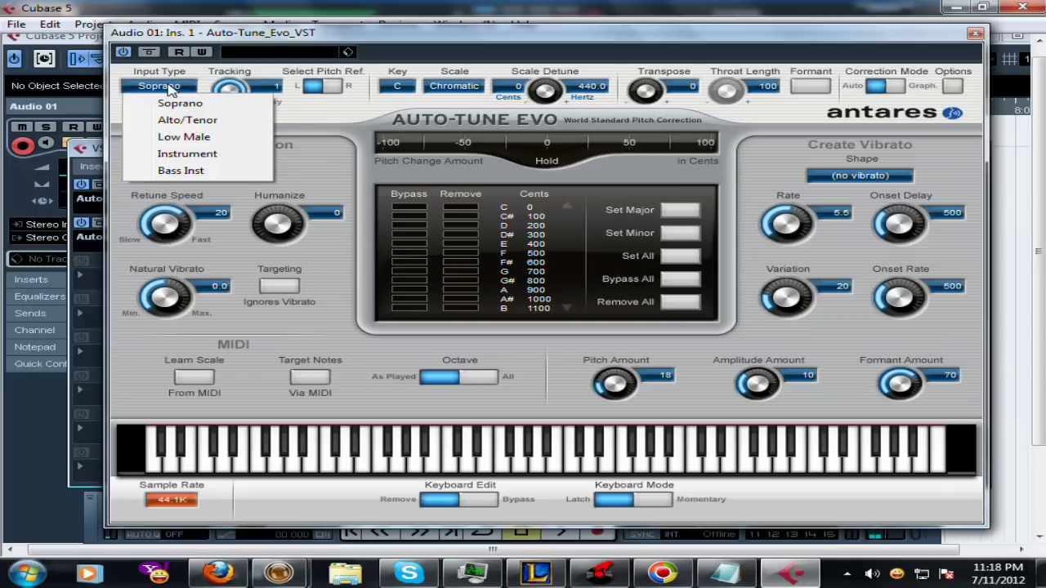
click(182, 171)
click(173, 87)
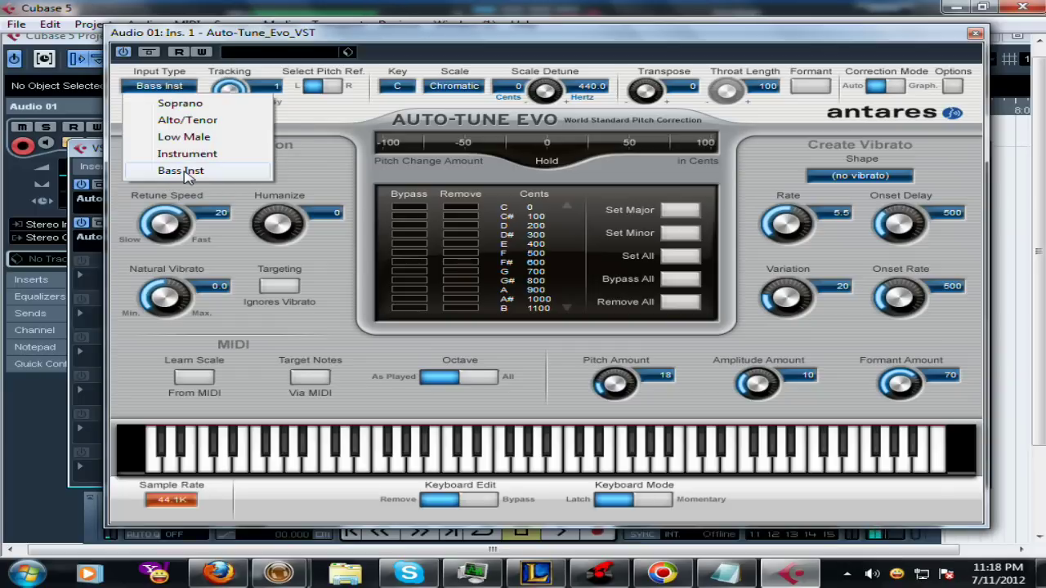
click(183, 170)
drag(170, 217, 162, 222)
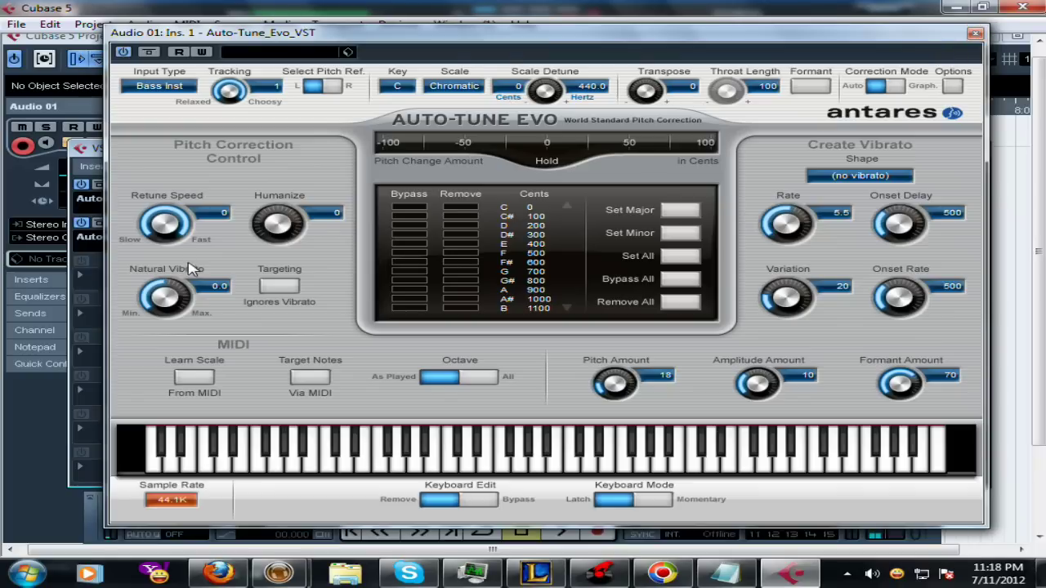
Check the Key and Scale lists, leaving key C and Chromatic scale
click(393, 91)
click(420, 103)
click(455, 94)
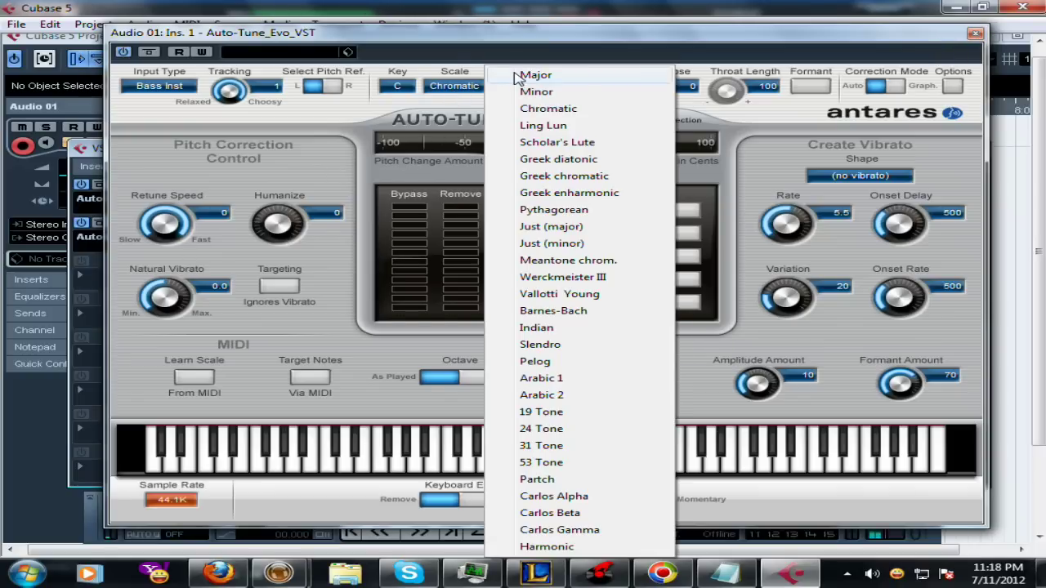
click(454, 152)
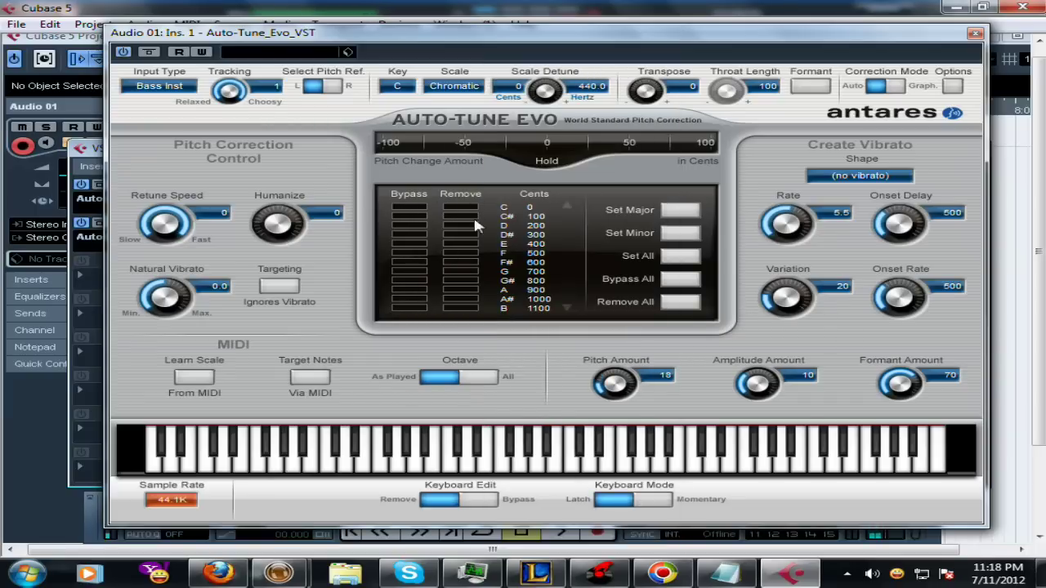
Set Auto-Tune Evo's scale to Major
click(448, 87)
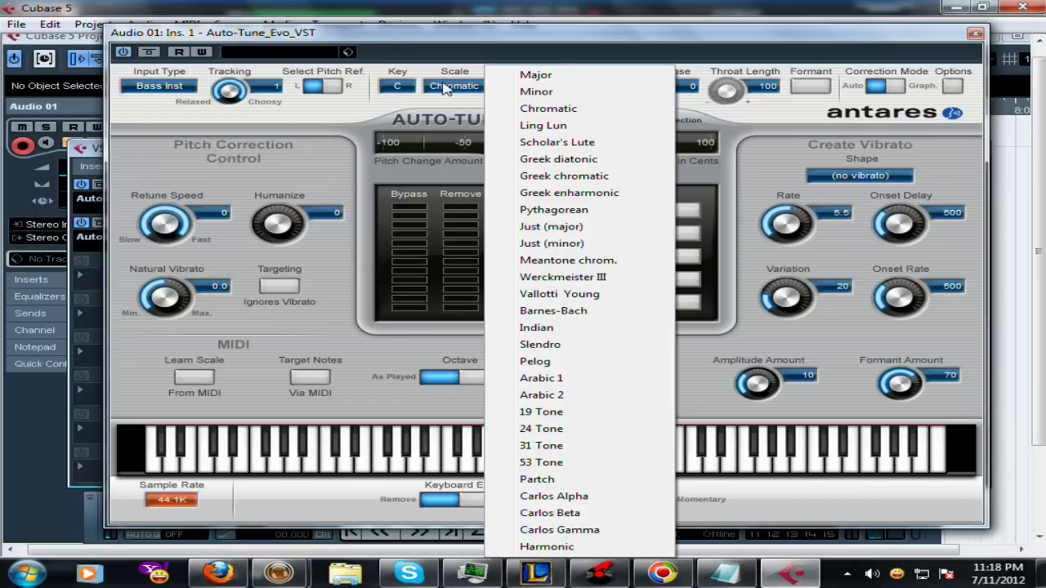
click(523, 75)
click(451, 87)
click(521, 93)
click(457, 87)
click(495, 78)
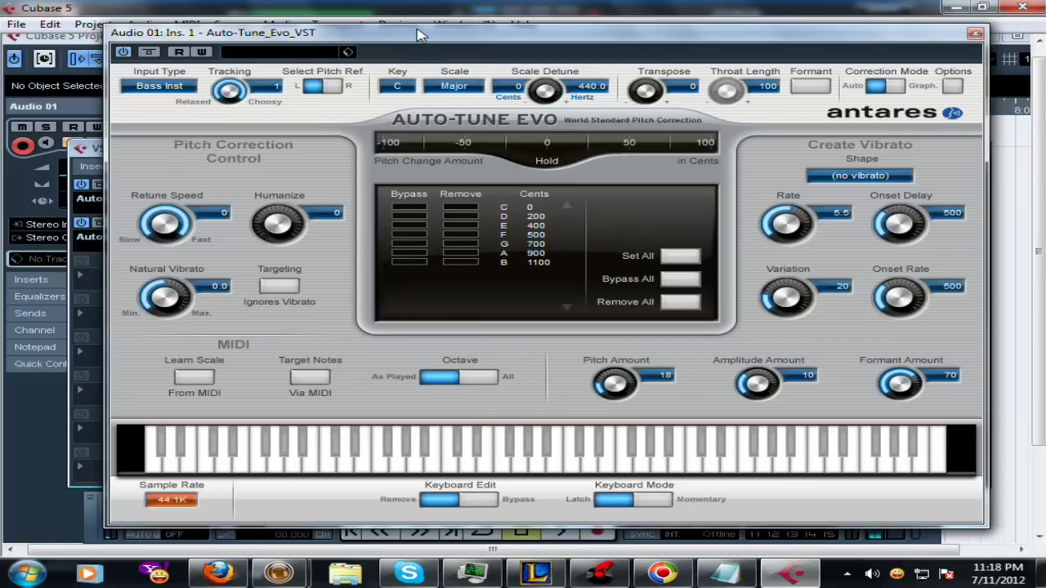
Step the key through Db, Eb, E and F# until it is set to G
click(406, 90)
click(408, 119)
click(406, 87)
click(408, 120)
click(409, 88)
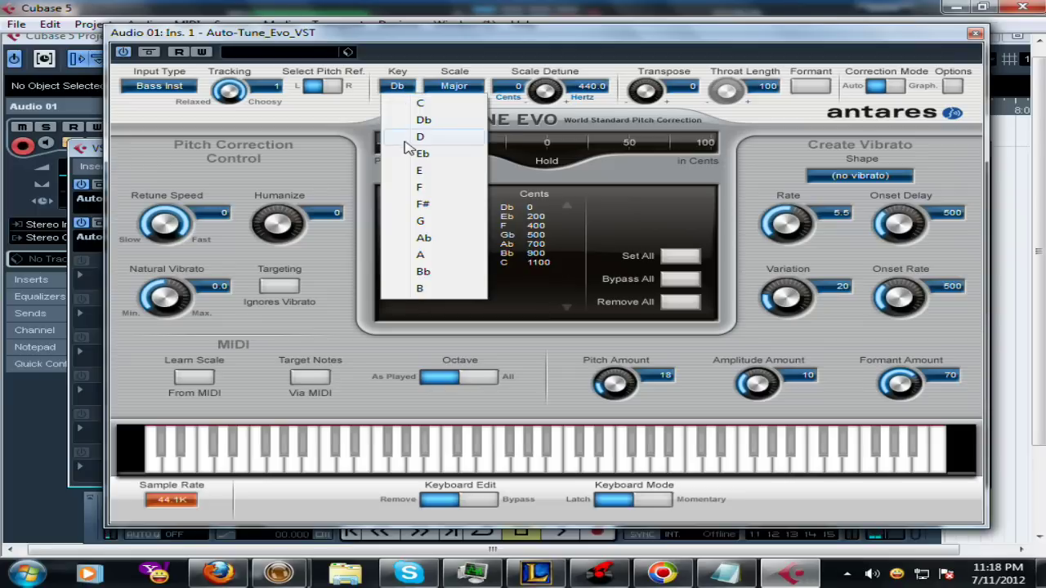
click(420, 136)
click(406, 89)
click(422, 154)
click(403, 90)
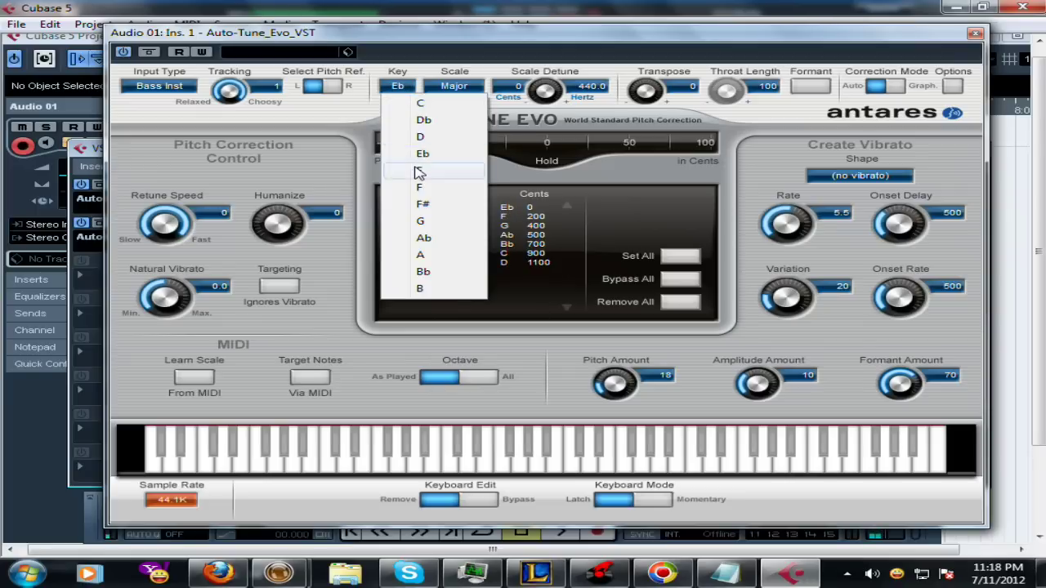
click(419, 170)
click(406, 87)
click(423, 204)
click(406, 89)
click(413, 203)
click(406, 88)
click(418, 223)
Confirm the scale stays Major and close the Auto-Tune Evo editor
click(452, 87)
click(439, 85)
click(463, 90)
click(494, 83)
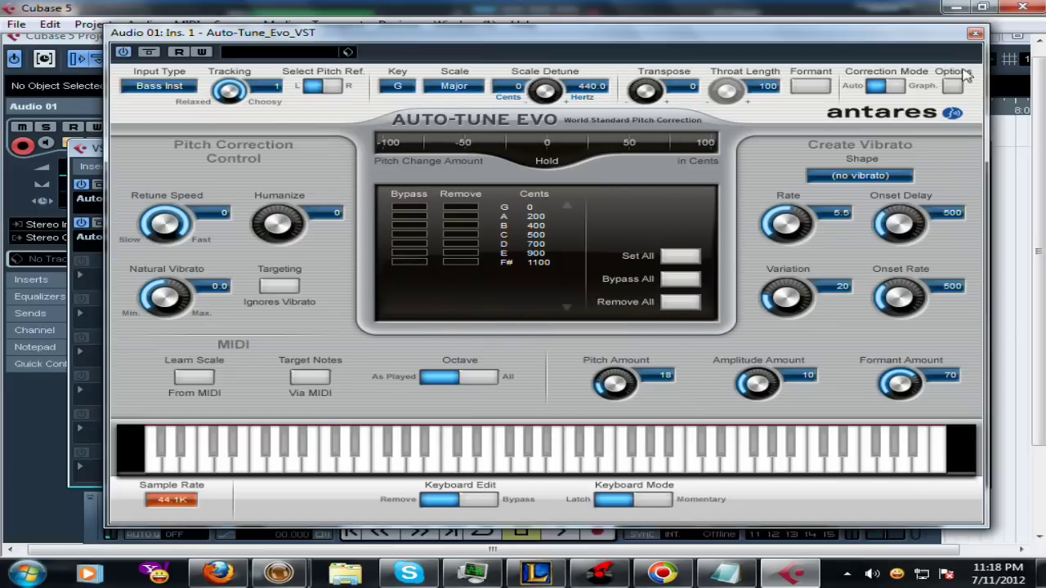
click(975, 32)
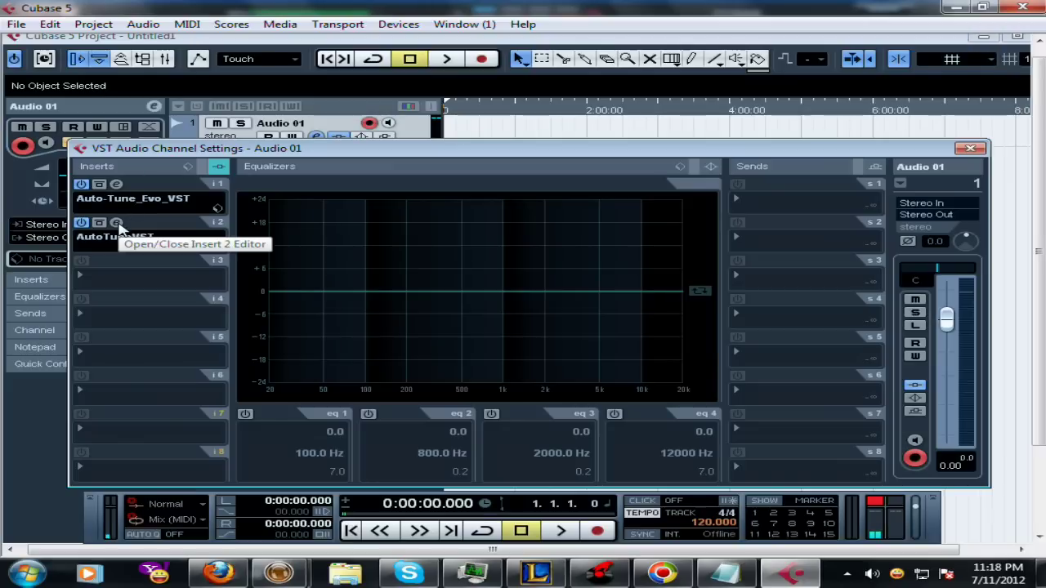
Reopen Auto-Tune 5 from insert 2 and dial Retune Speed to 28 and Humanize to 61
click(116, 223)
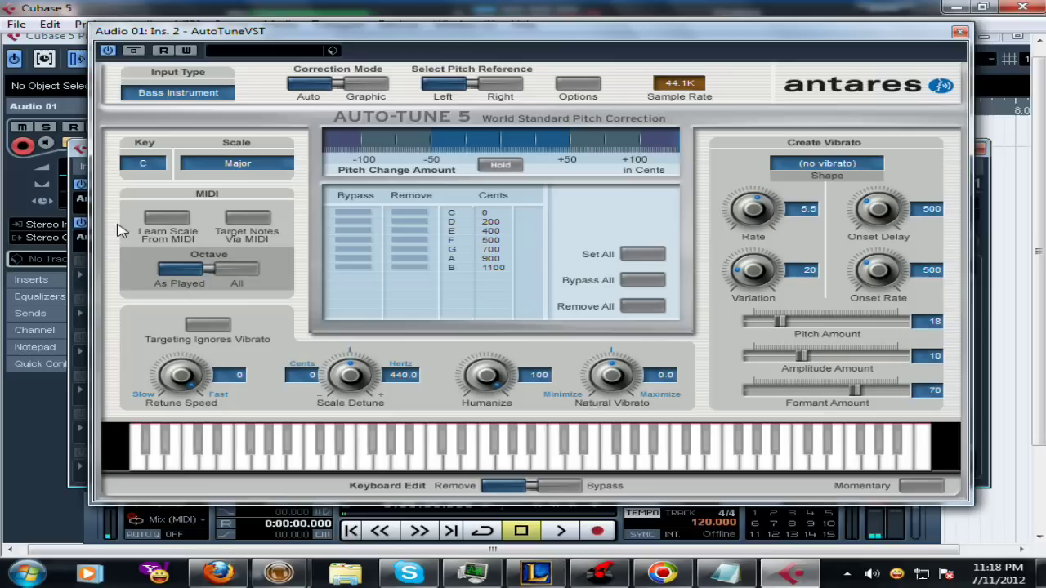
drag(477, 391, 462, 491)
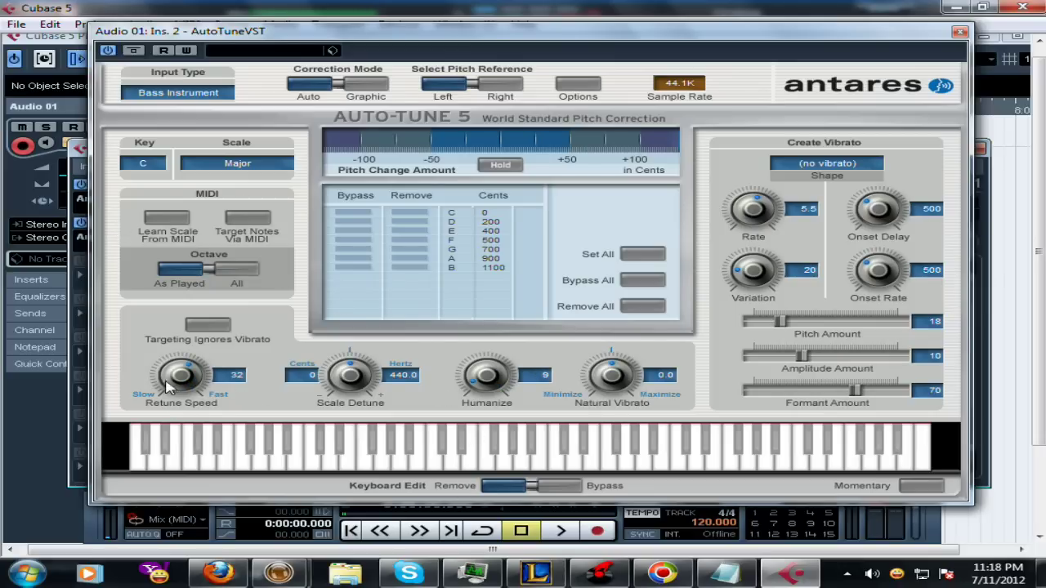
drag(458, 388, 479, 367)
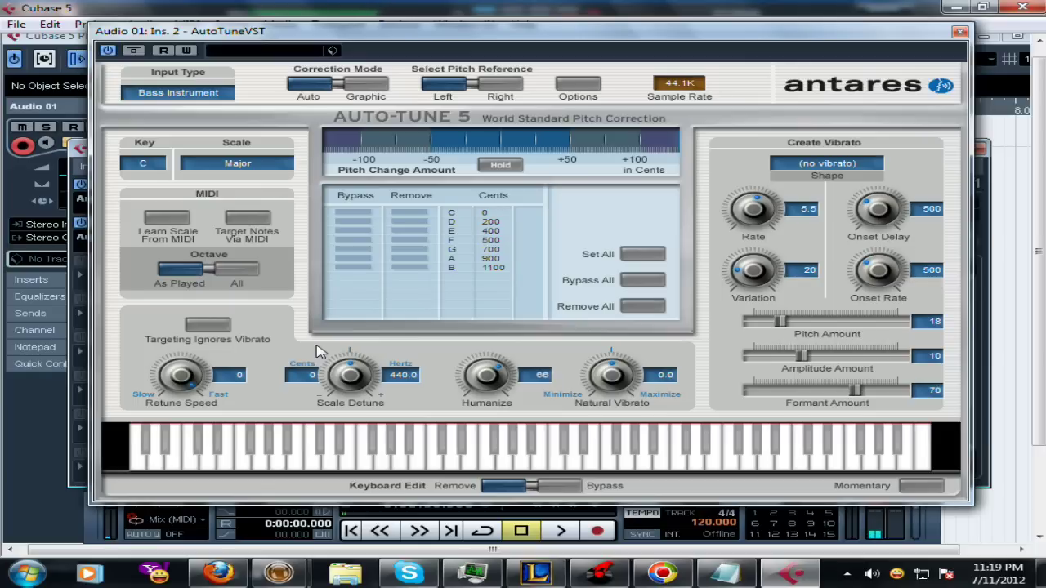
drag(476, 391, 479, 362)
mouse_move(164, 376)
mouse_down()
mouse_move(165, 413)
mouse_move(164, 390)
mouse_up()
drag(486, 374, 449, 382)
mouse_move(185, 378)
mouse_down()
mouse_move(173, 396)
mouse_move(172, 385)
mouse_up()
drag(466, 378, 480, 373)
drag(181, 378, 179, 372)
mouse_move(469, 379)
mouse_down()
mouse_move(482, 391)
mouse_move(481, 379)
mouse_move(476, 390)
mouse_up()
drag(175, 389, 163, 376)
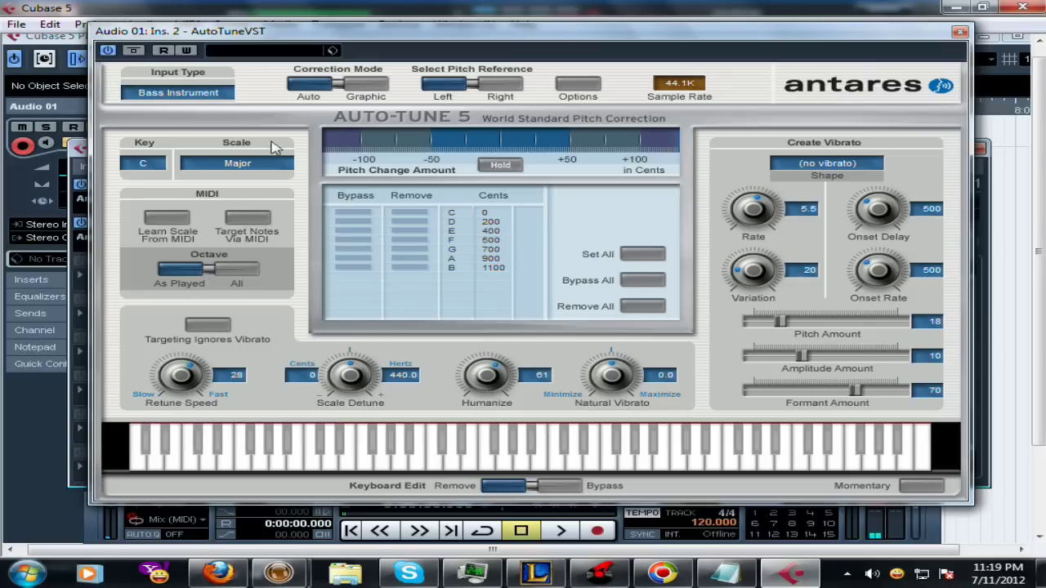
drag(320, 38, 287, 67)
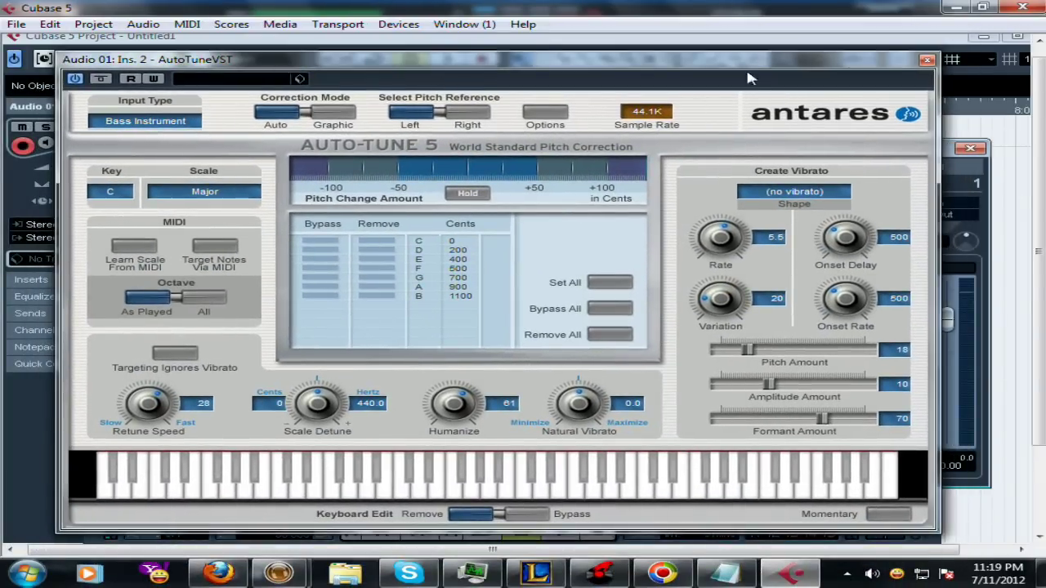
Close the Auto-Tune 5 editor and move the channel settings window down to uncover the toolbar
click(925, 63)
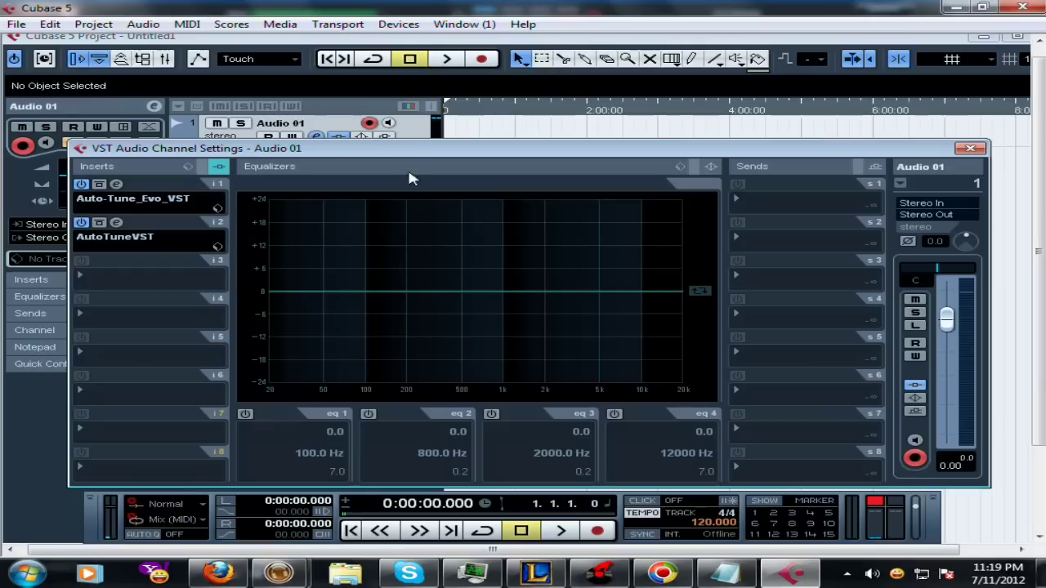
drag(416, 149, 423, 112)
drag(511, 102, 515, 107)
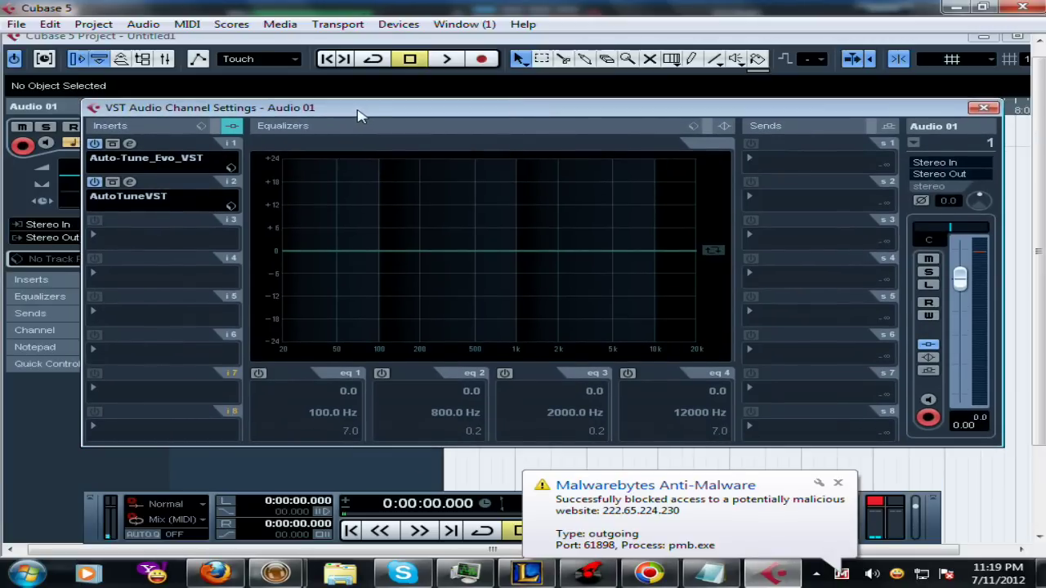
drag(360, 115, 329, 78)
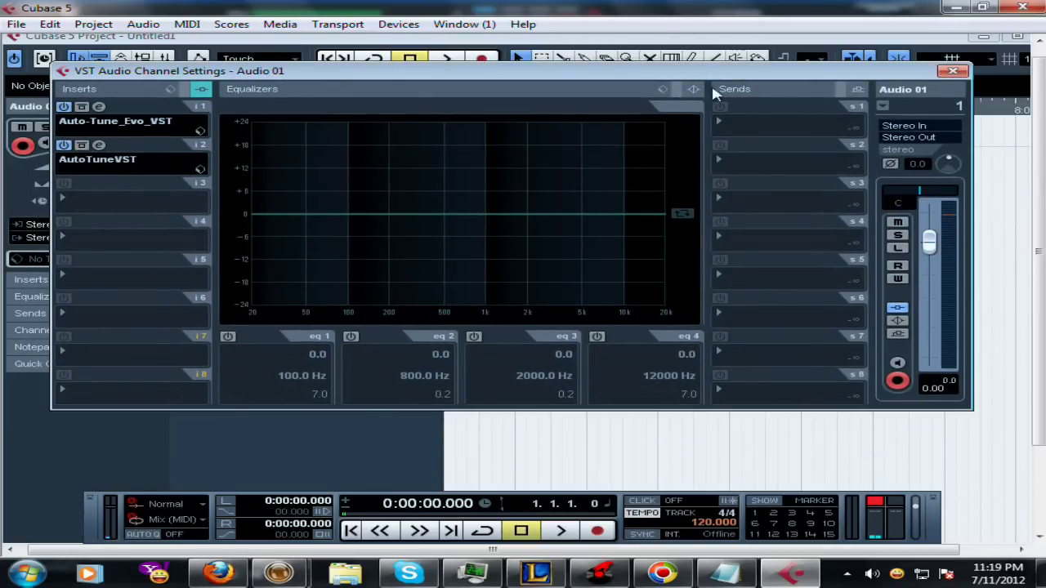
drag(711, 72, 716, 117)
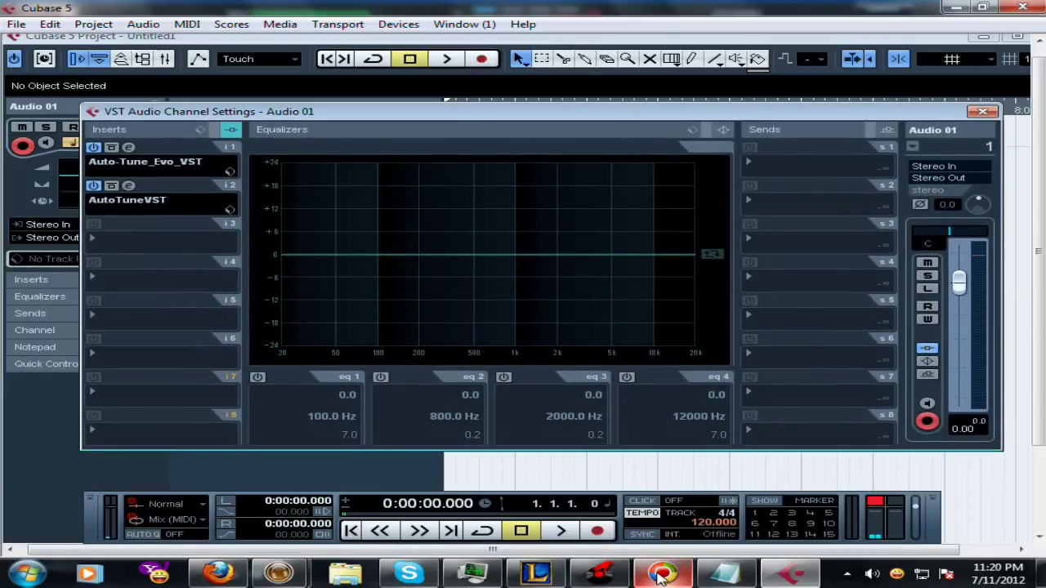